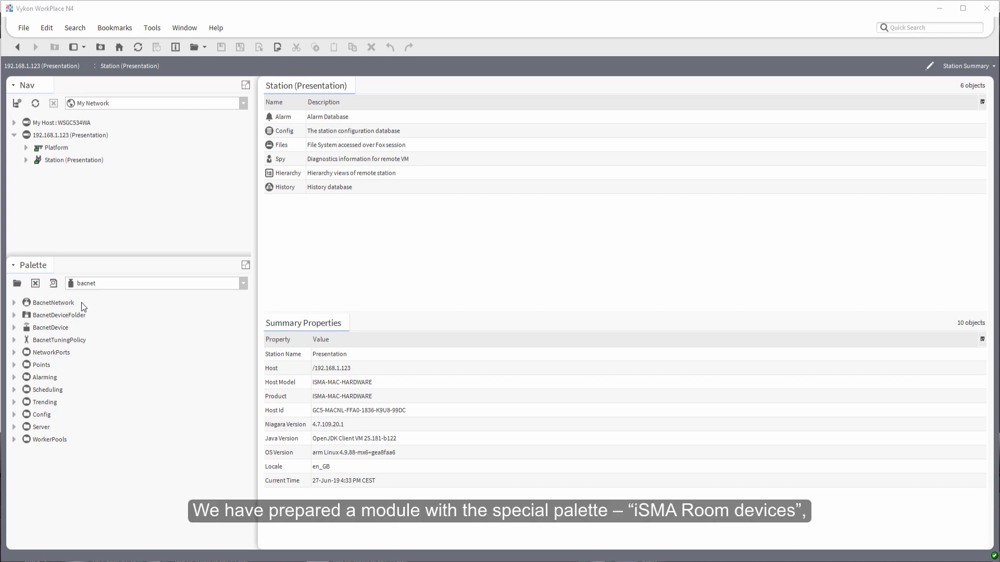
# Load the ismaRoomDevices palette by filtering the palette list with 'ism'
pyautogui.click(18, 283)
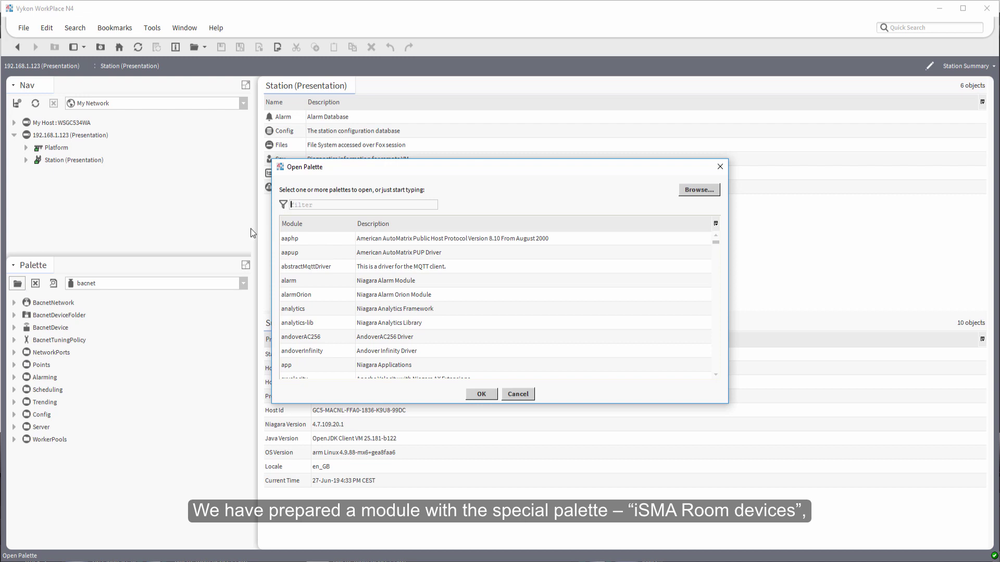
pyautogui.write('ism')
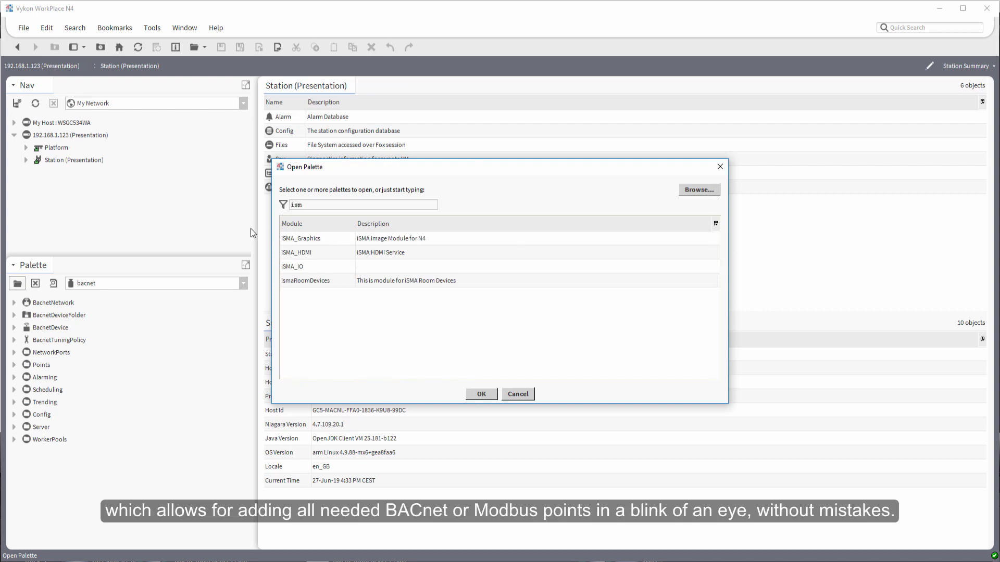
pyautogui.doubleClick(311, 281)
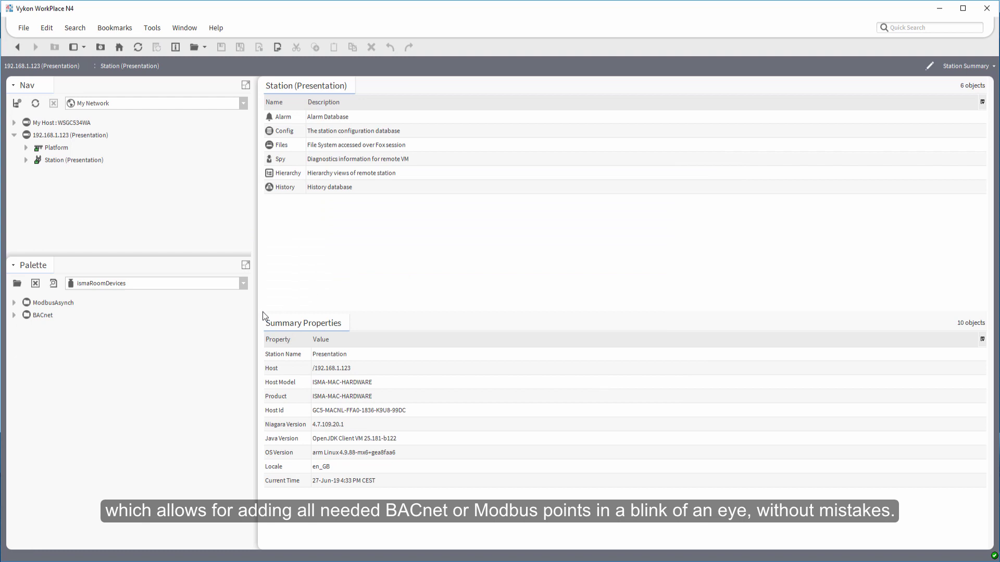
# Expand ModbusAsynch and BACnet in the palette to show ModbusAsyncNetwork, FCU and BACnet devices
pyautogui.click(60, 305)
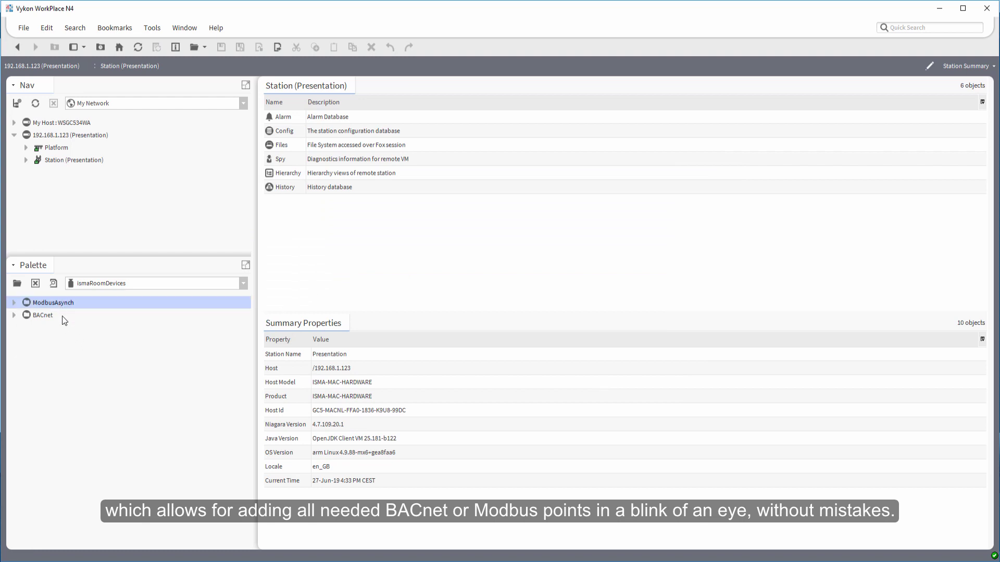
pyautogui.click(44, 319)
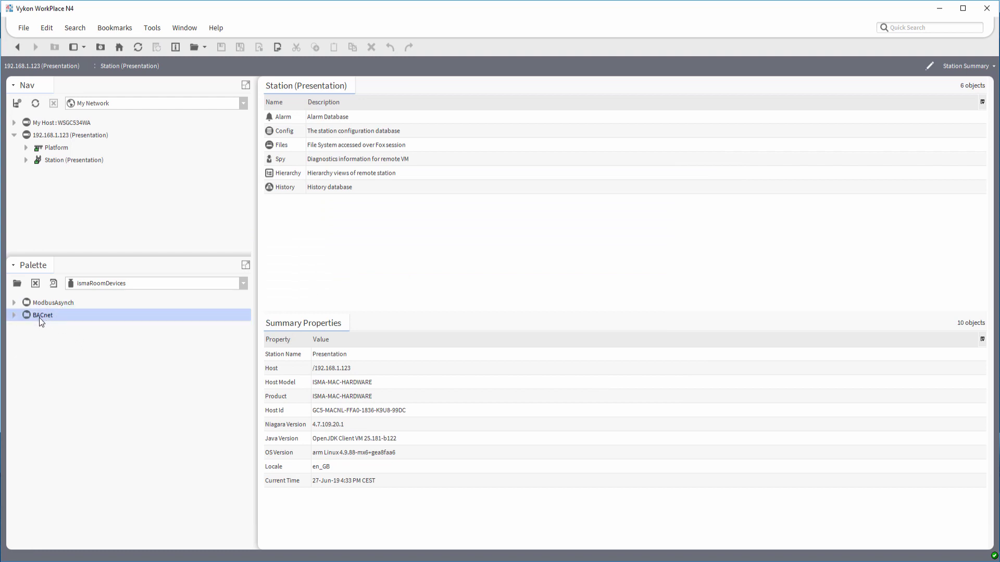
pyautogui.click(14, 303)
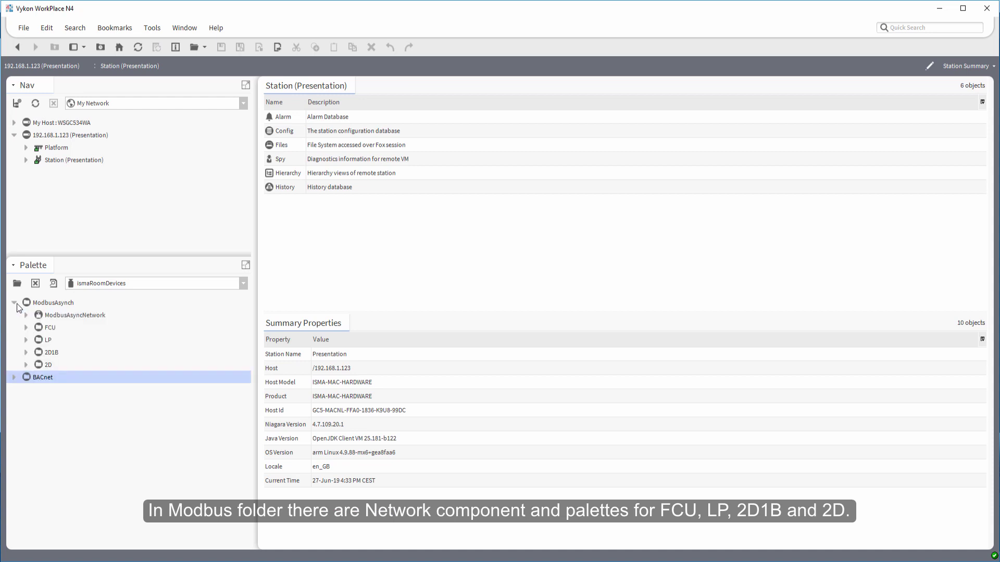
pyautogui.click(69, 316)
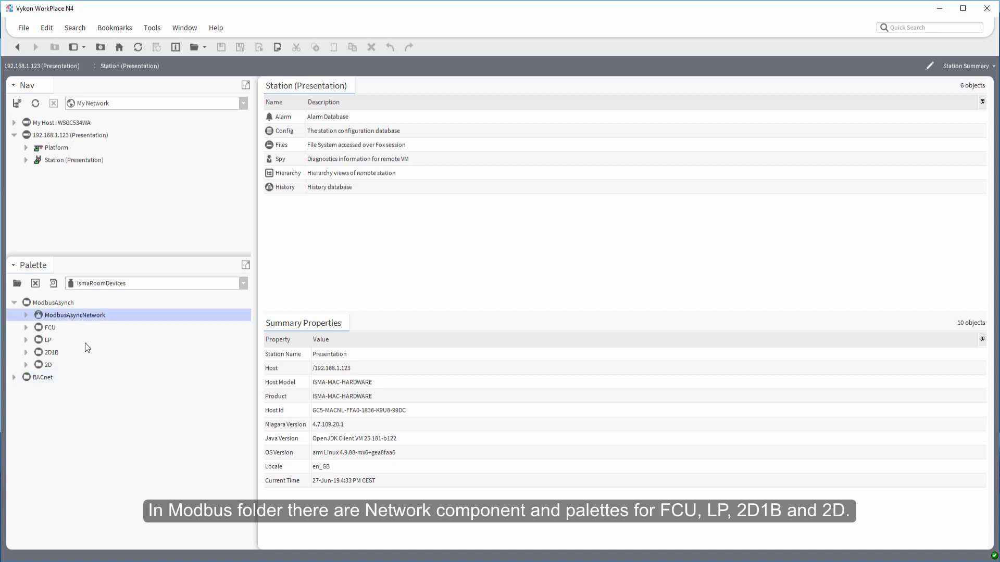
pyautogui.click(56, 329)
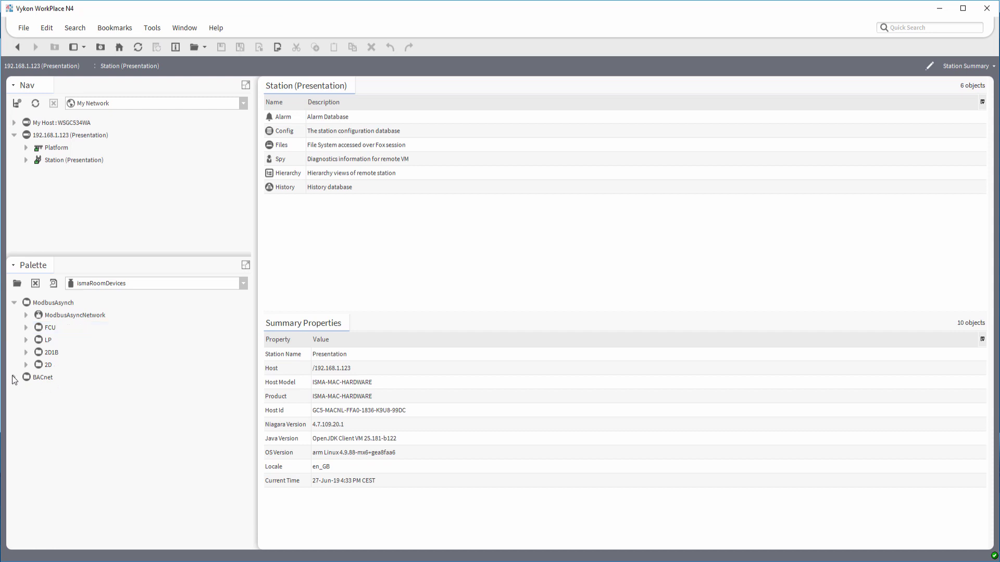
pyautogui.click(14, 378)
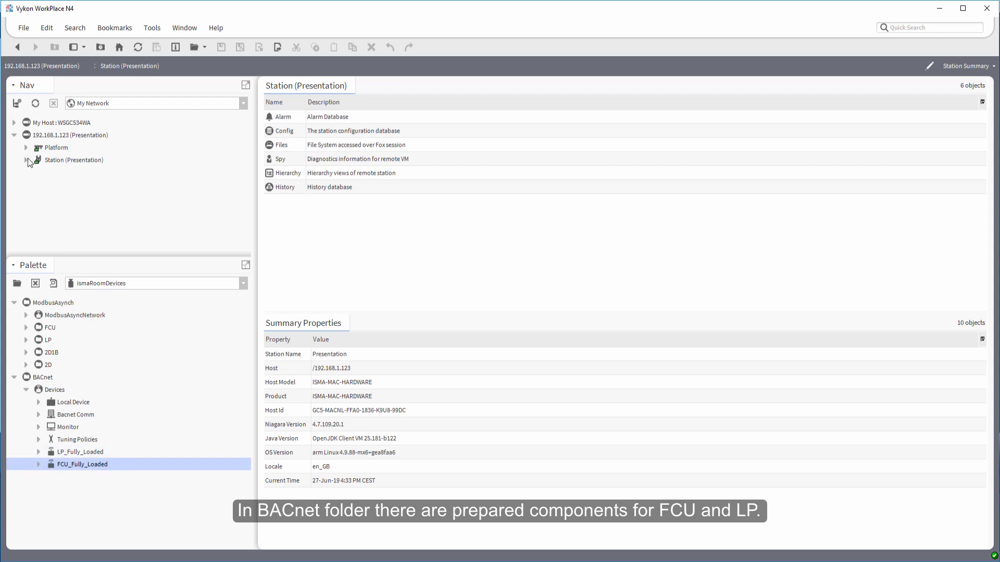
# Add a ModbusAsyncNetwork with its default name under Station > Config > Drivers
pyautogui.click(26, 160)
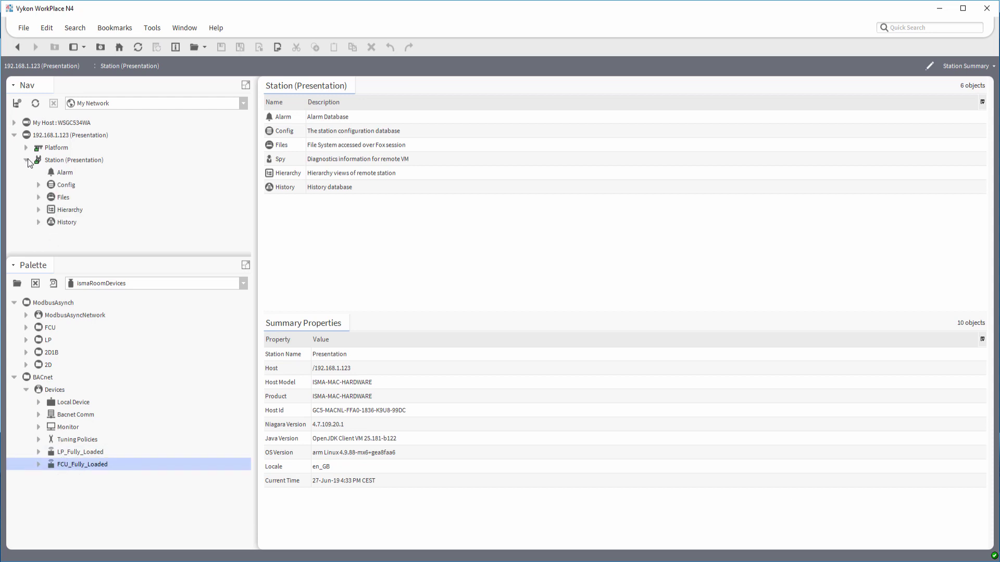
pyautogui.click(38, 185)
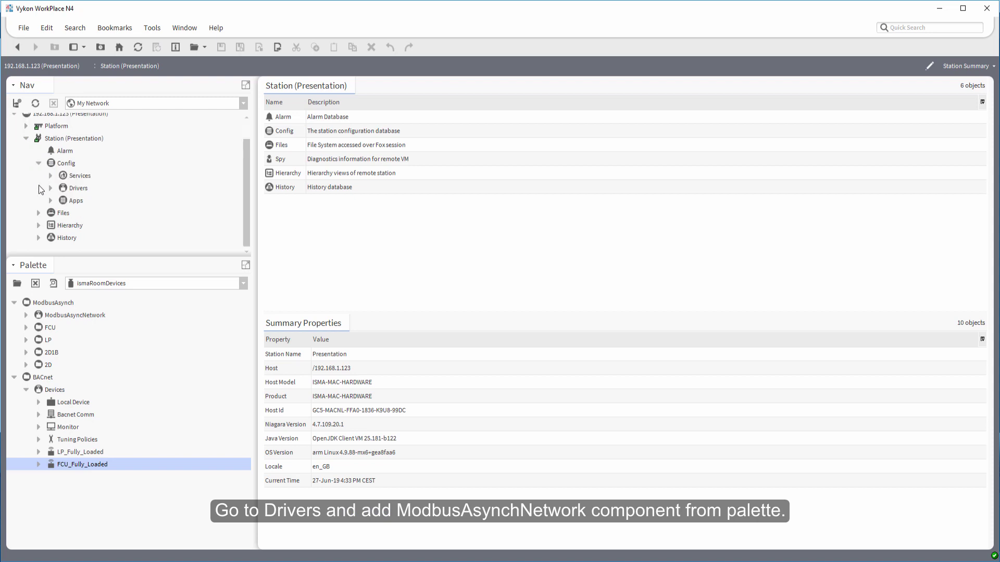
pyautogui.click(50, 188)
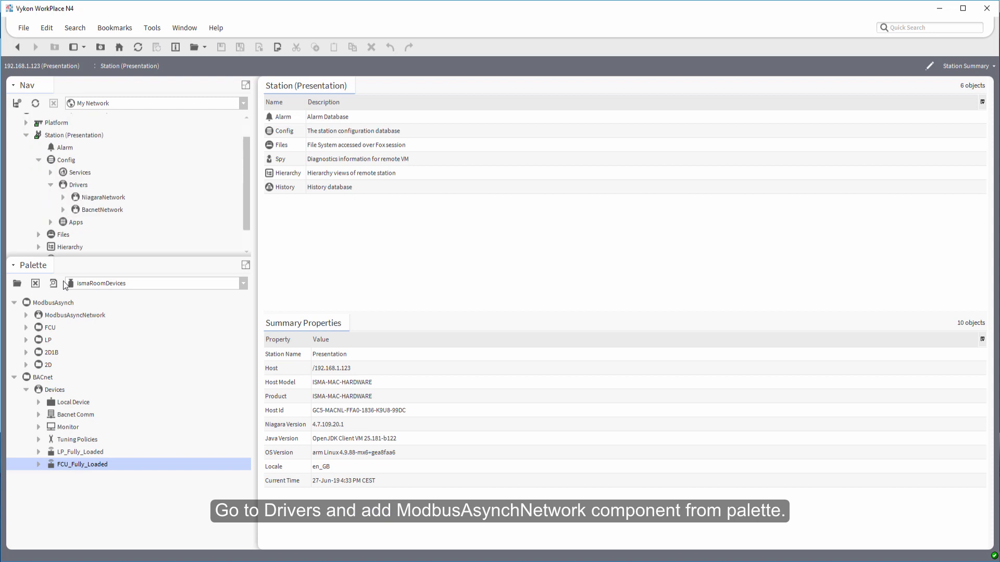
pyautogui.click(75, 314)
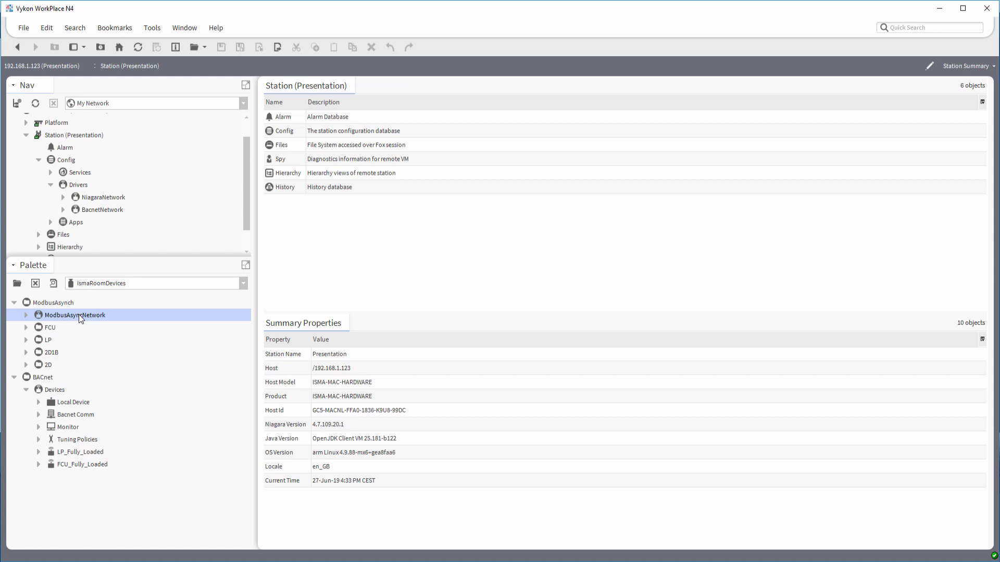
pyautogui.moveTo(80, 319); pyautogui.dragTo(87, 186)
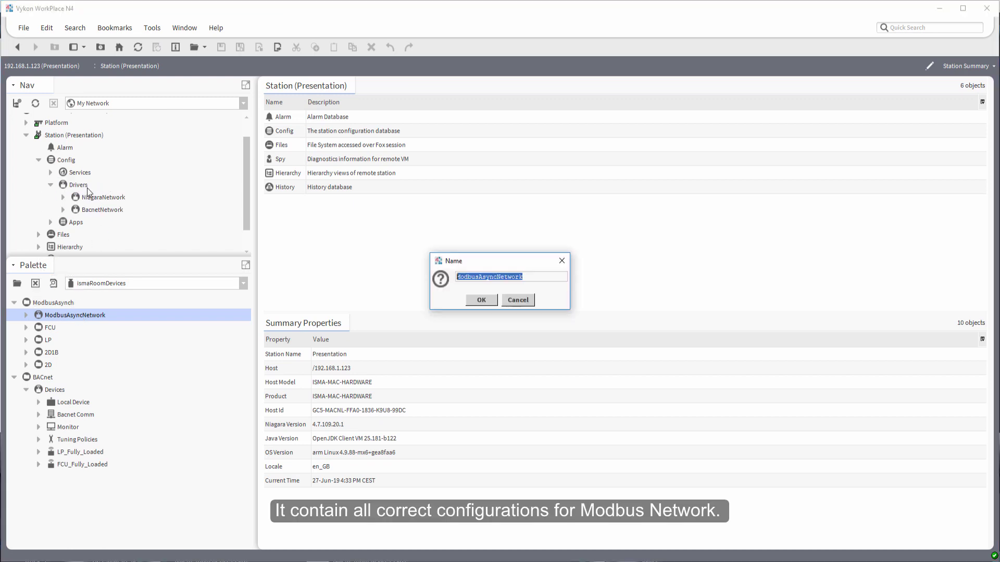
pyautogui.click(482, 299)
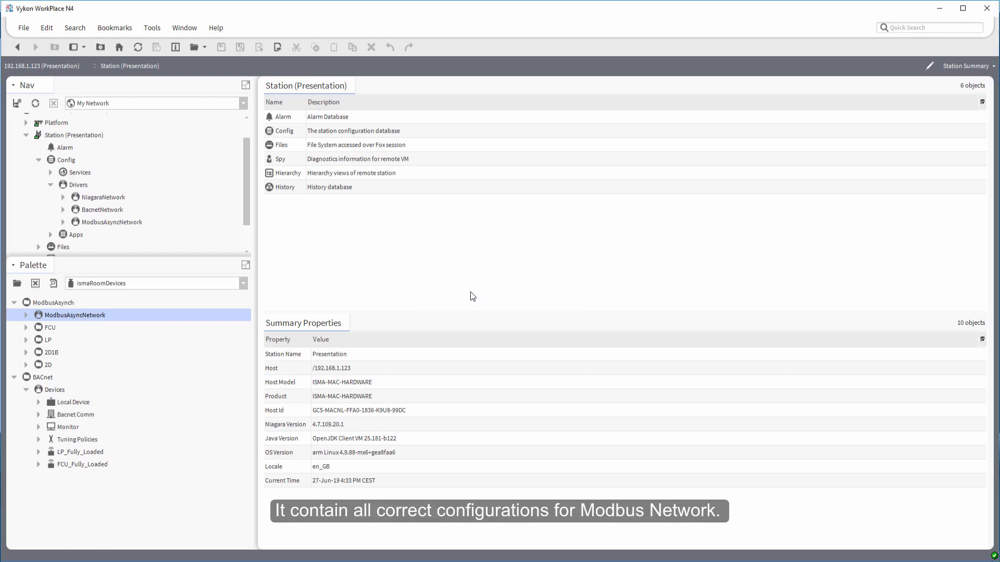
# Set the ModbusAsyncNetwork's Port Name to COM1 in its property sheet and save
pyautogui.rightClick(122, 222)
pyautogui.moveTo(149, 230)
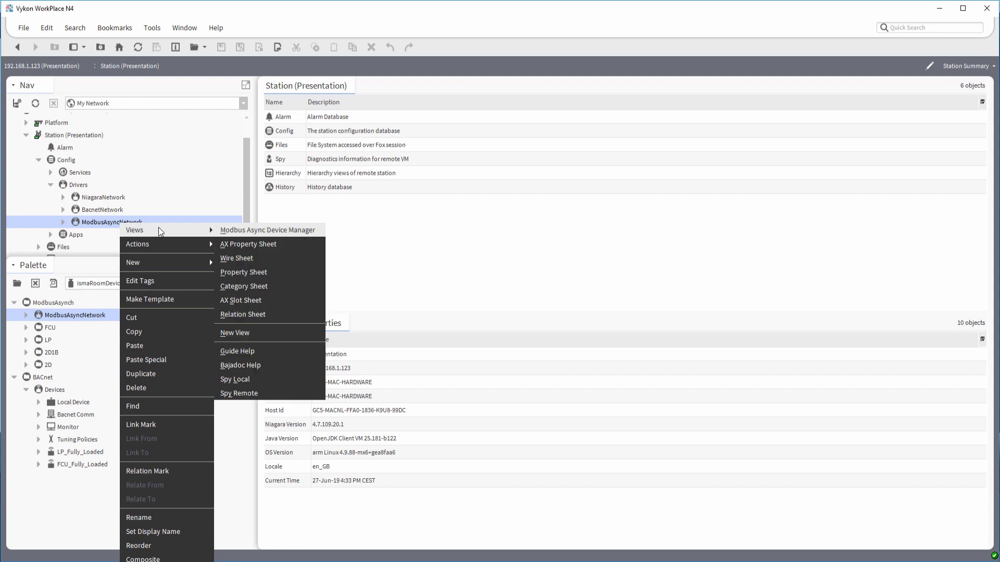
pyautogui.click(231, 244)
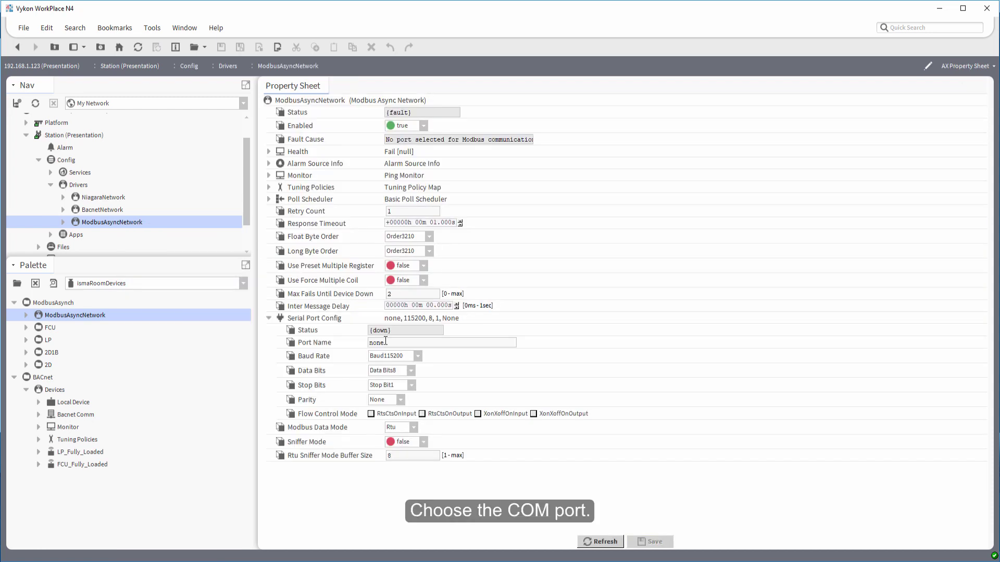
pyautogui.moveTo(391, 341); pyautogui.dragTo(358, 345)
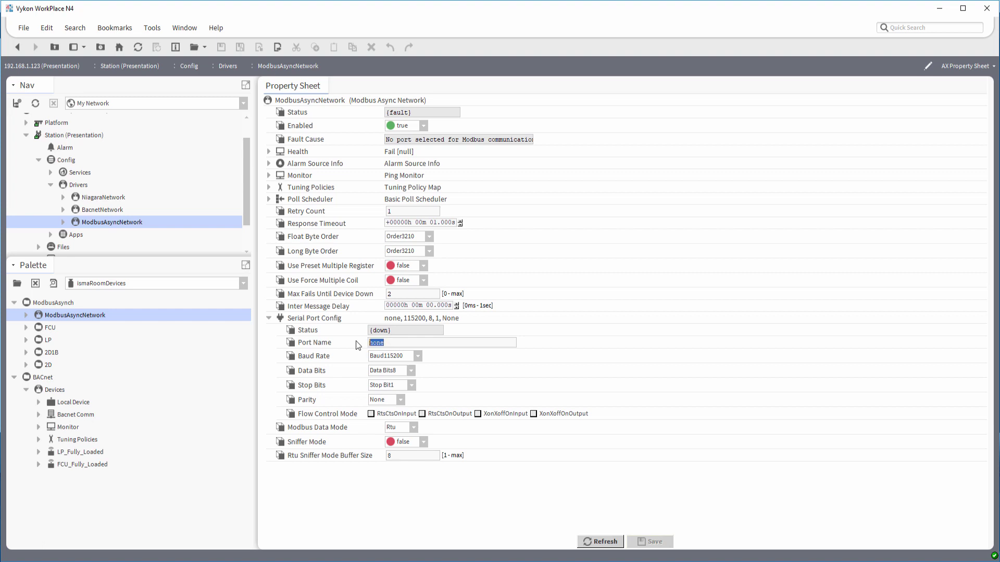
pyautogui.write('COM1')
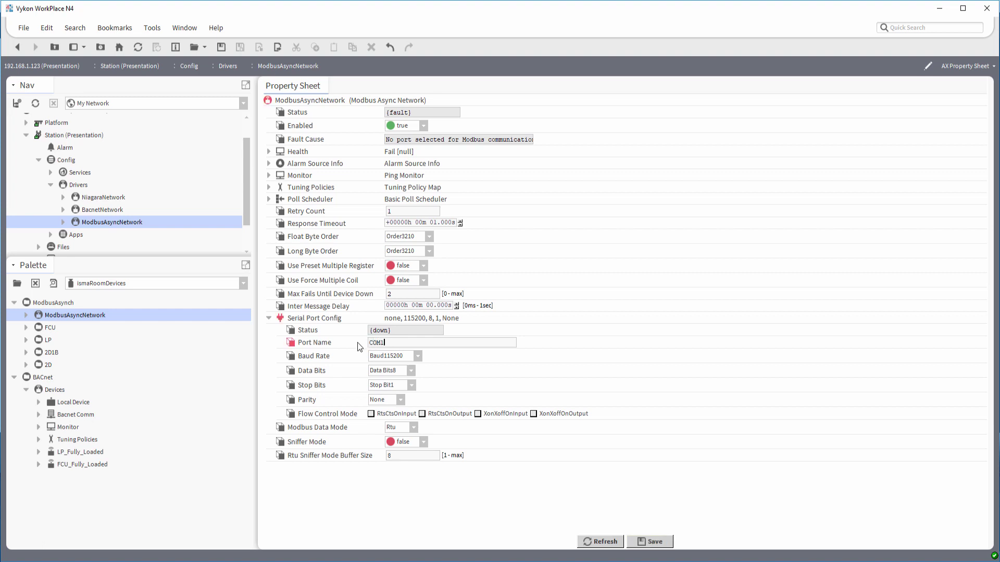
pyautogui.hotkey('ctrl', 's')
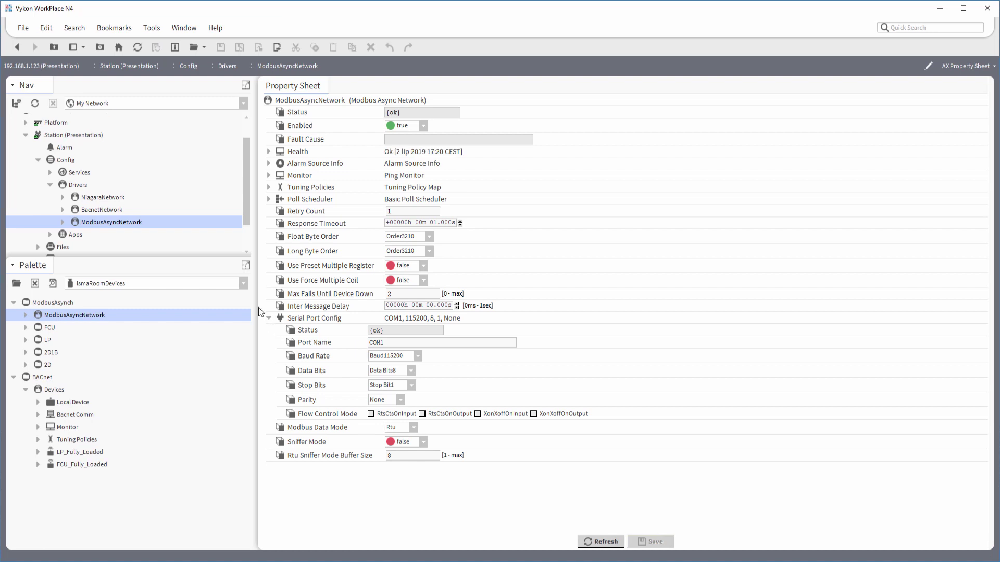
# Add the iSMA_B_FCU_No1 device from the palette's FCU folder to the Modbus network
pyautogui.click(26, 328)
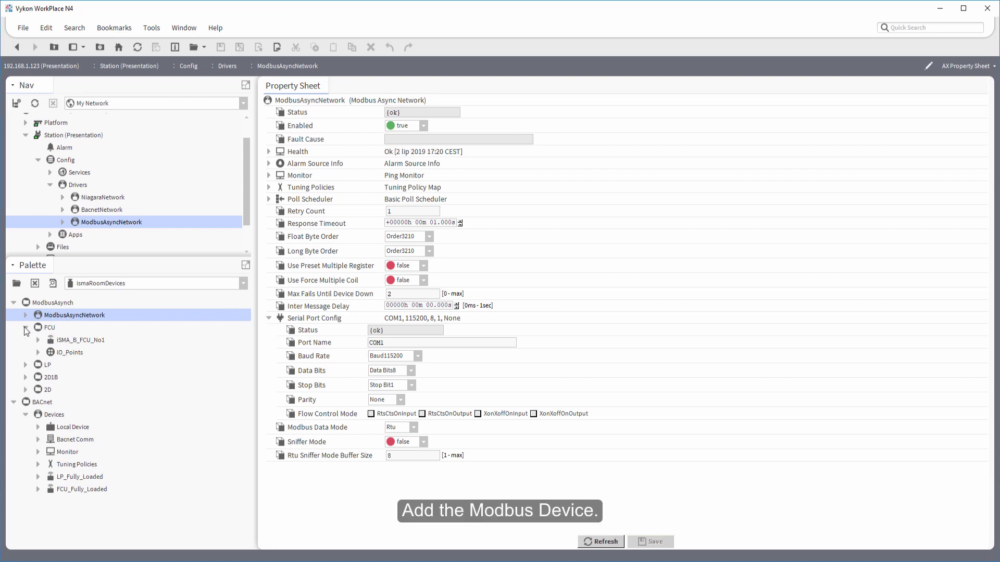
pyautogui.click(57, 341)
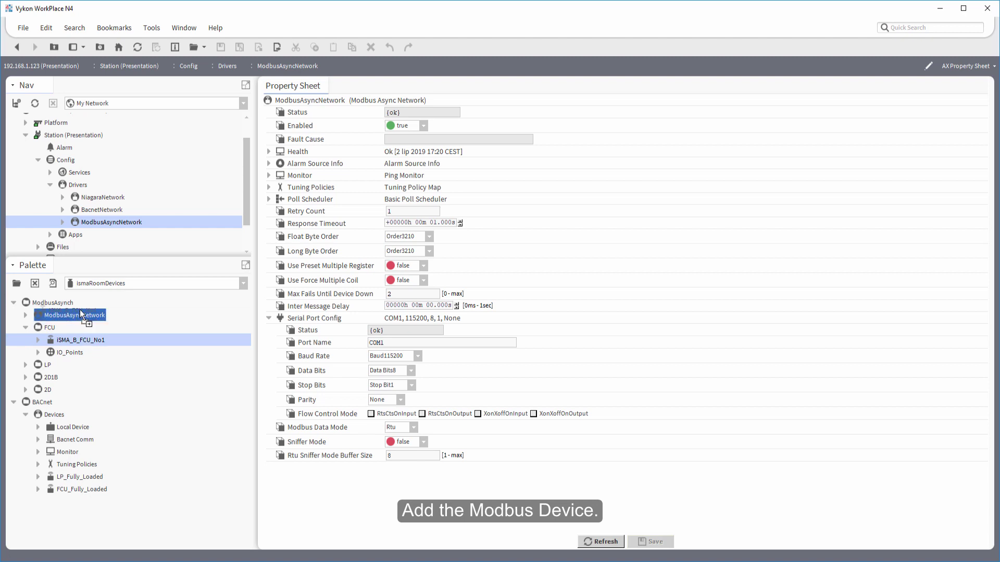
pyautogui.moveTo(86, 347); pyautogui.dragTo(112, 222)
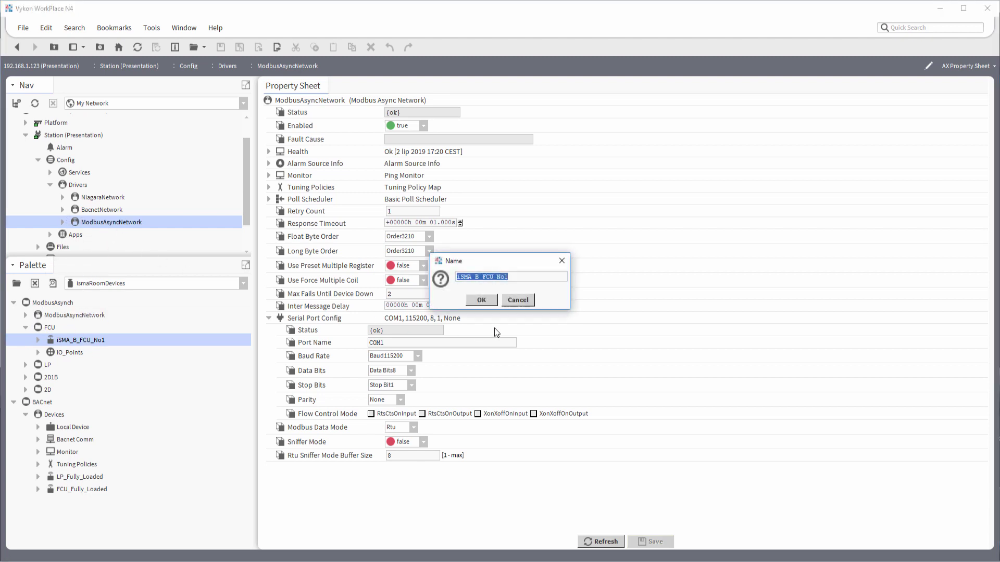
pyautogui.click(482, 300)
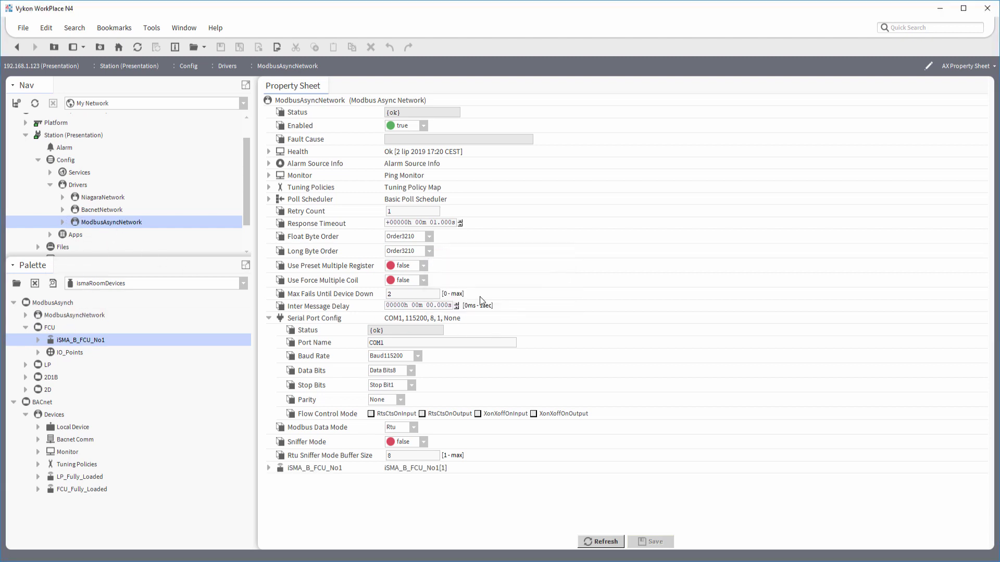
# Set the iSMA_B_FCU_No1 Device Address to 3 and save
pyautogui.click(270, 468)
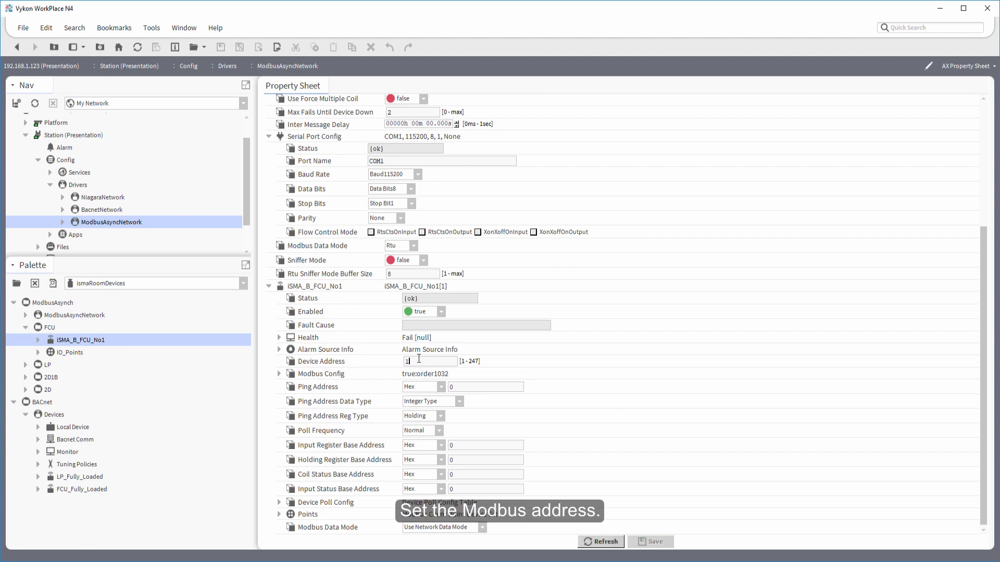
pyautogui.moveTo(412, 361); pyautogui.dragTo(394, 363)
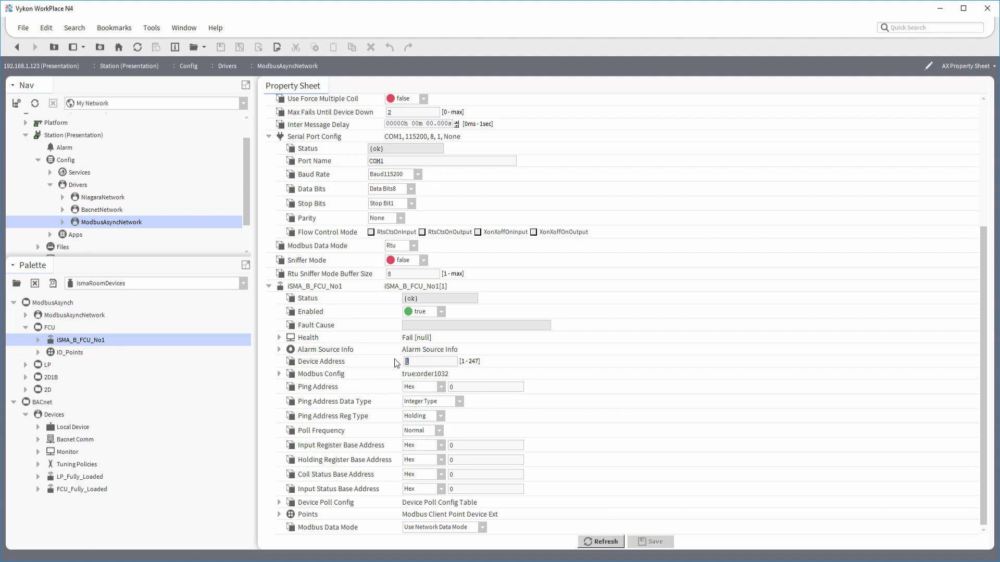
pyautogui.write('3')
pyautogui.click(649, 542)
# Drag the seven FCU IO_Points > Main points, Occupancy_Mode to Net_Temperature, into the Modbus Client Point Manager
pyautogui.doubleClick(316, 516)
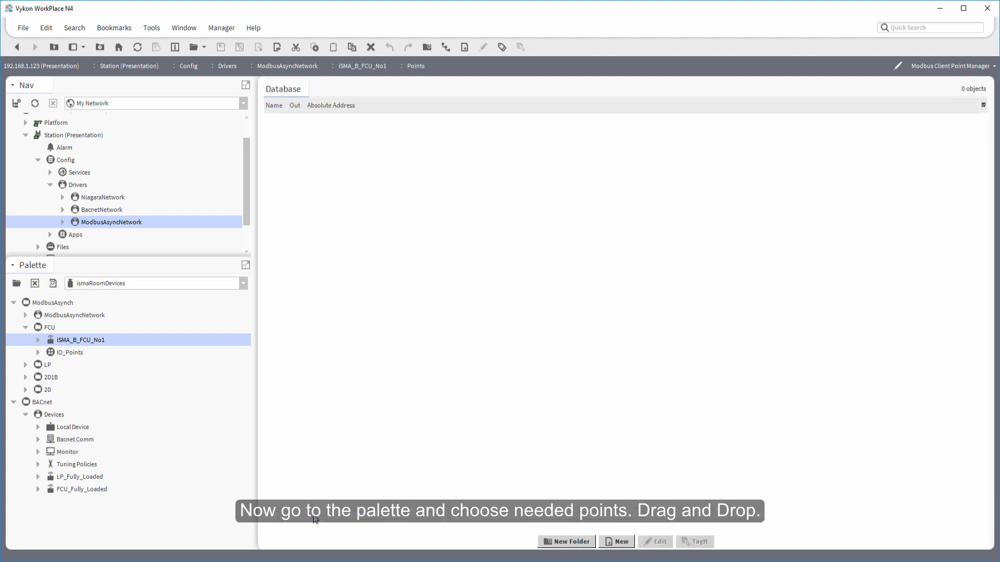
pyautogui.click(38, 353)
pyautogui.click(50, 365)
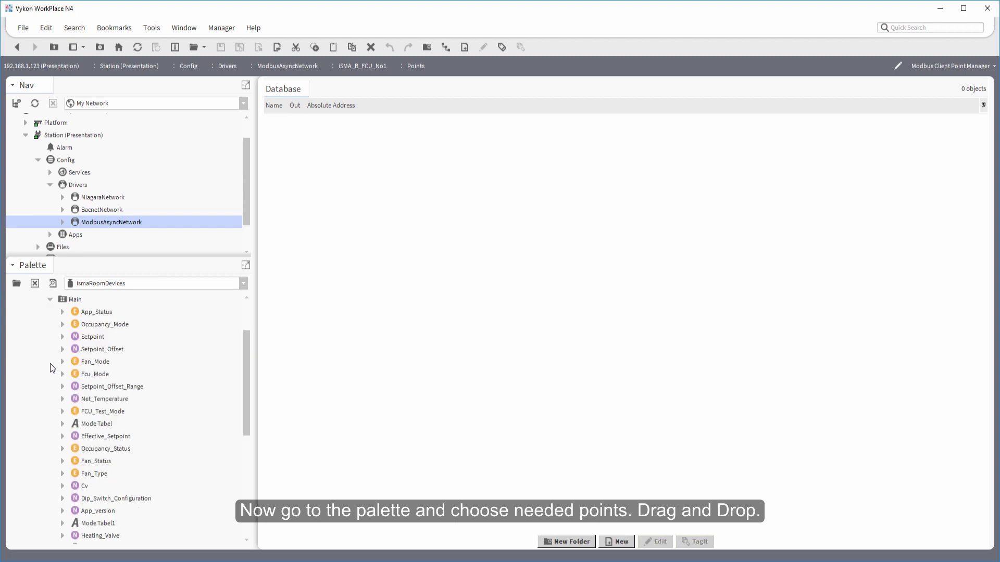
pyautogui.click(93, 326)
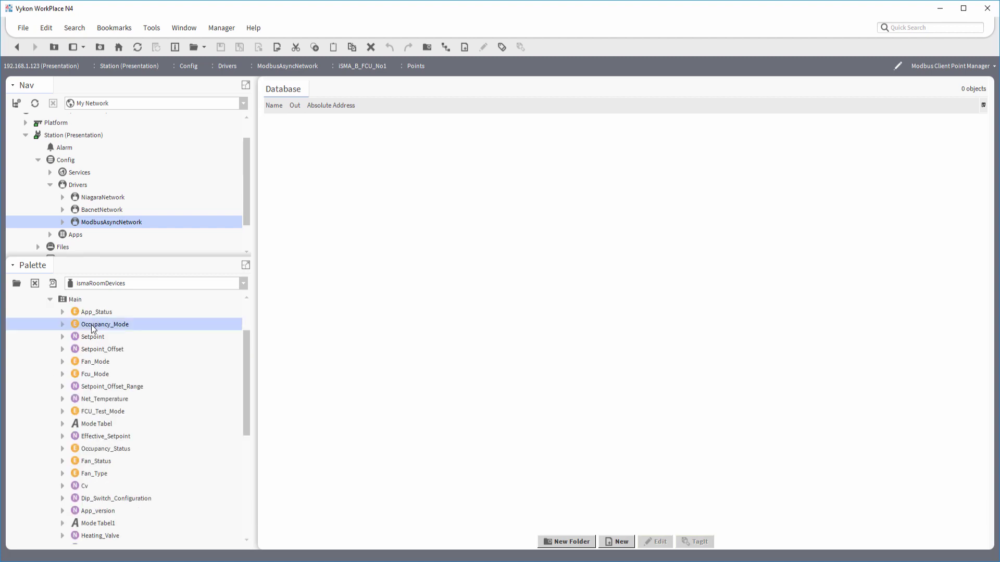
pyautogui.keyDown('shift'); pyautogui.click(97, 402); pyautogui.keyUp('shift')
pyautogui.moveTo(96, 377); pyautogui.dragTo(305, 240)
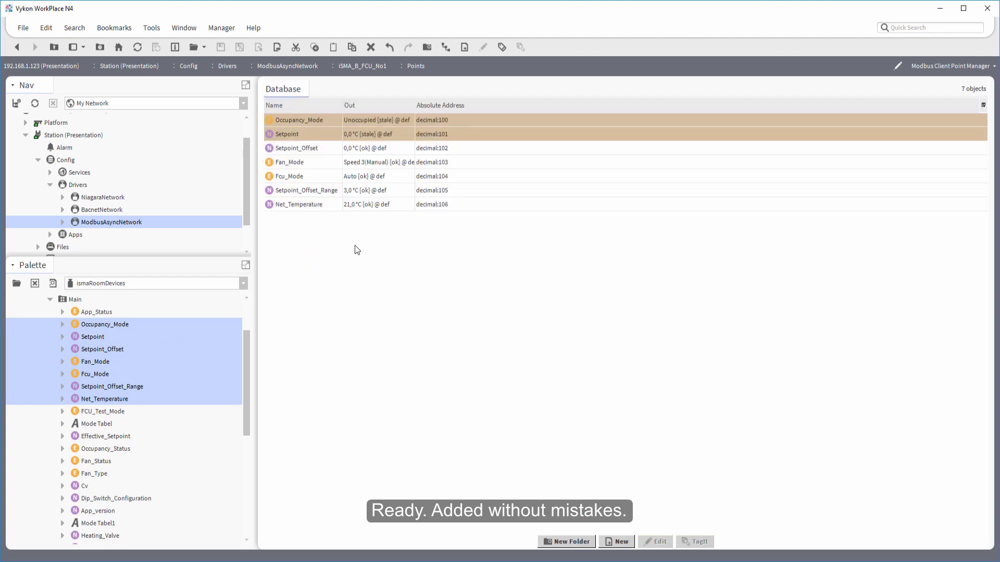
pyautogui.click(363, 166)
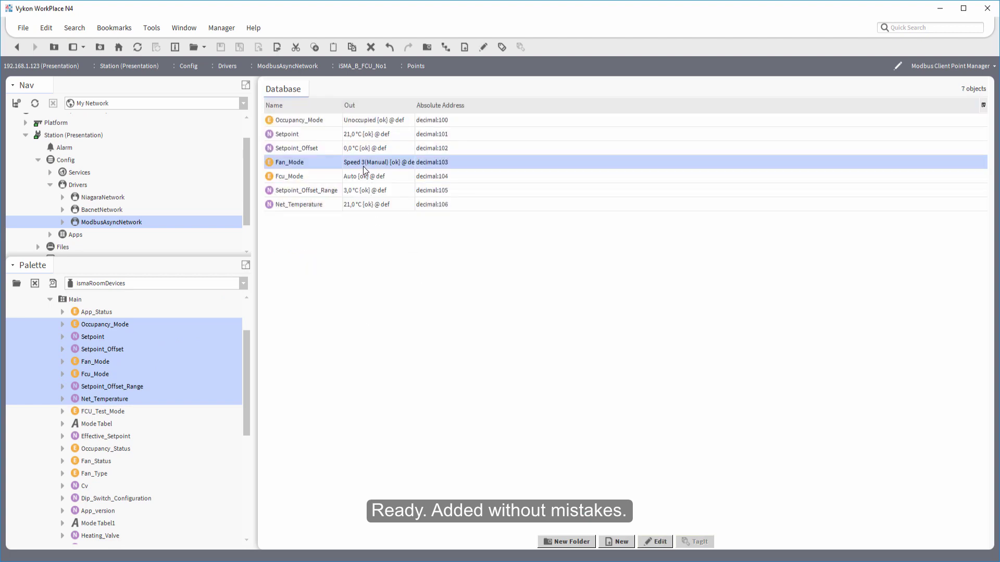
pyautogui.click(363, 205)
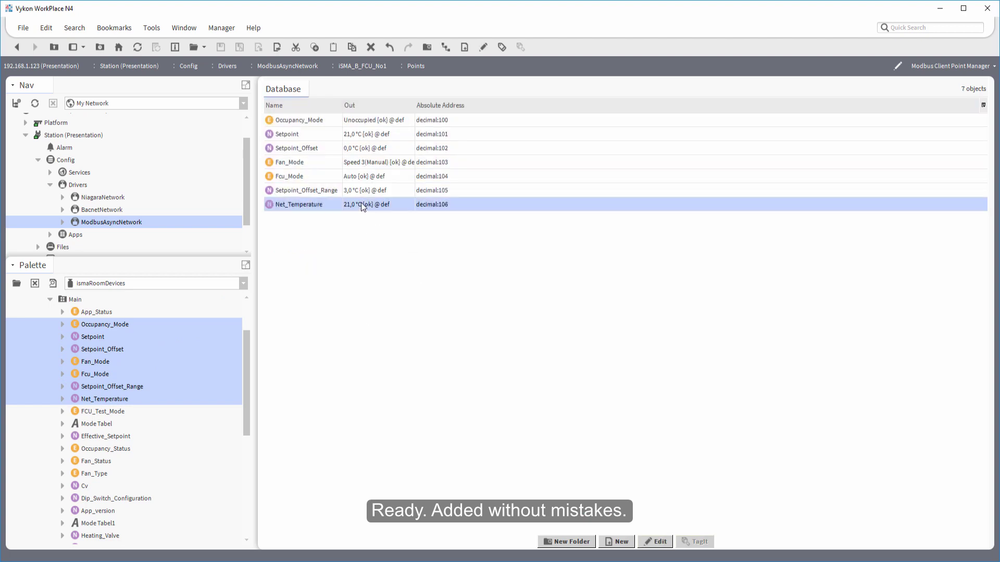
# Add LCD_Panel_Temperature from ConfigurationParameters > LCD to the FCU points with its default name
pyautogui.click(47, 302)
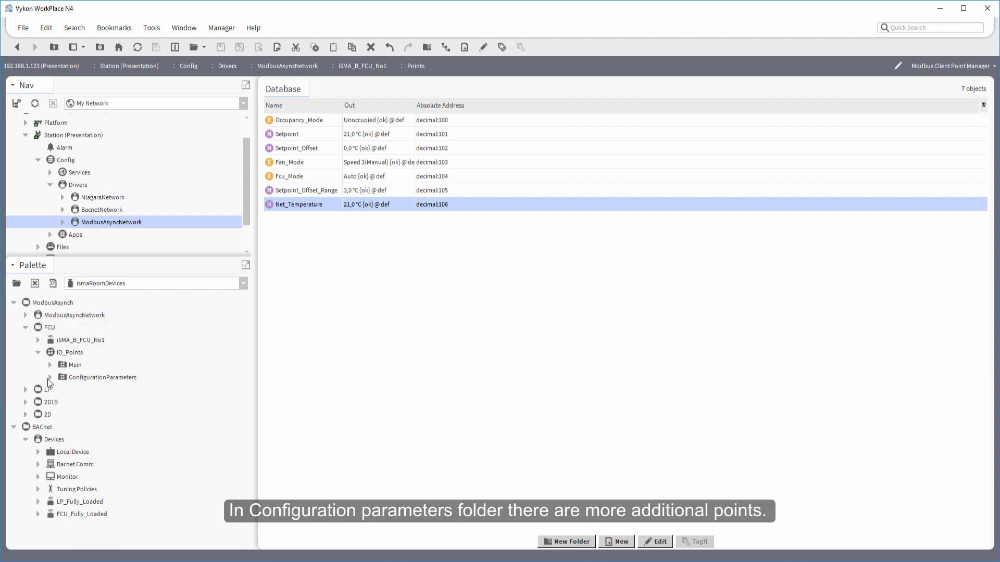
pyautogui.click(49, 378)
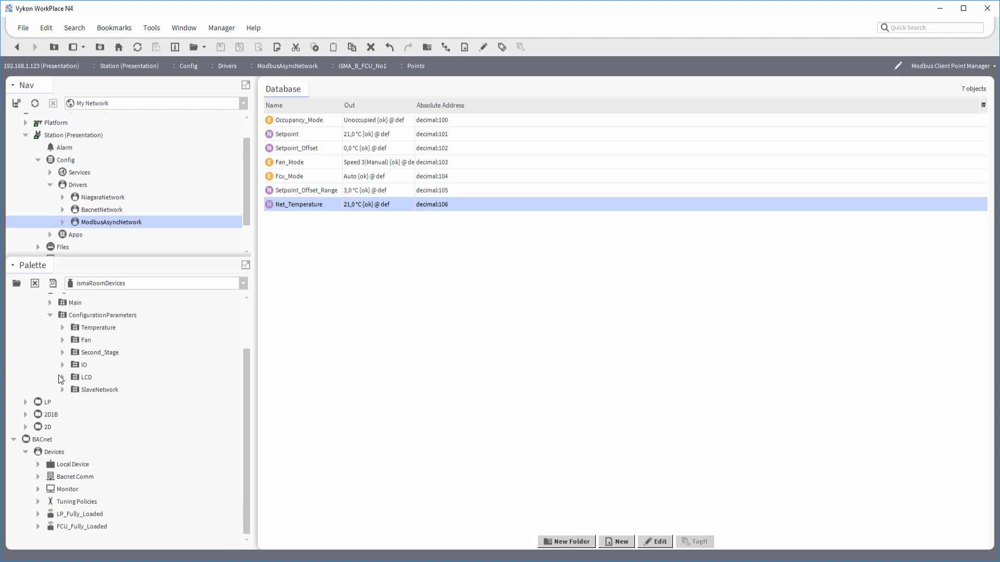
pyautogui.click(62, 378)
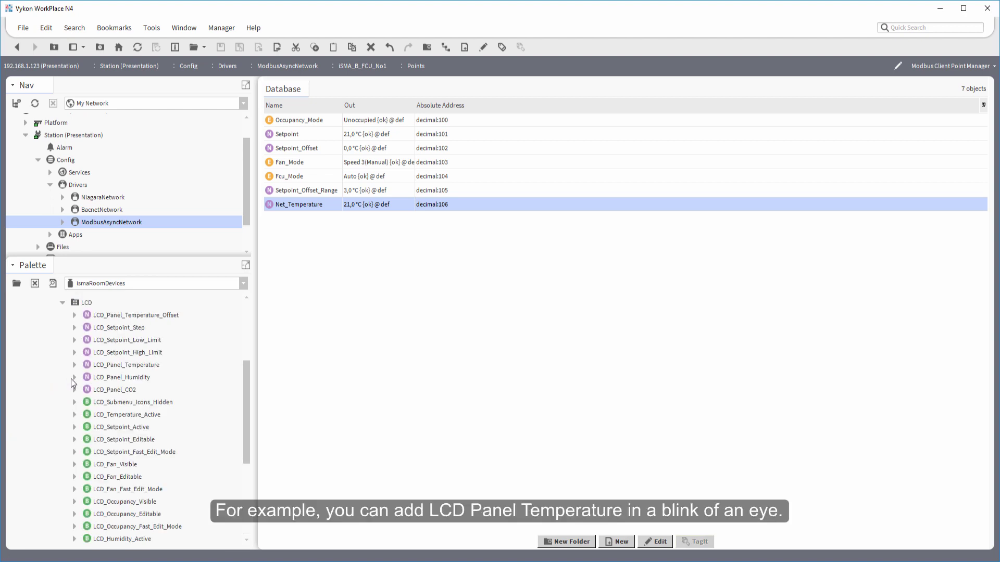
pyautogui.click(124, 367)
pyautogui.moveTo(124, 366)
pyautogui.mouseDown()
pyautogui.moveTo(279, 297)
pyautogui.moveTo(297, 277)
pyautogui.mouseUp()
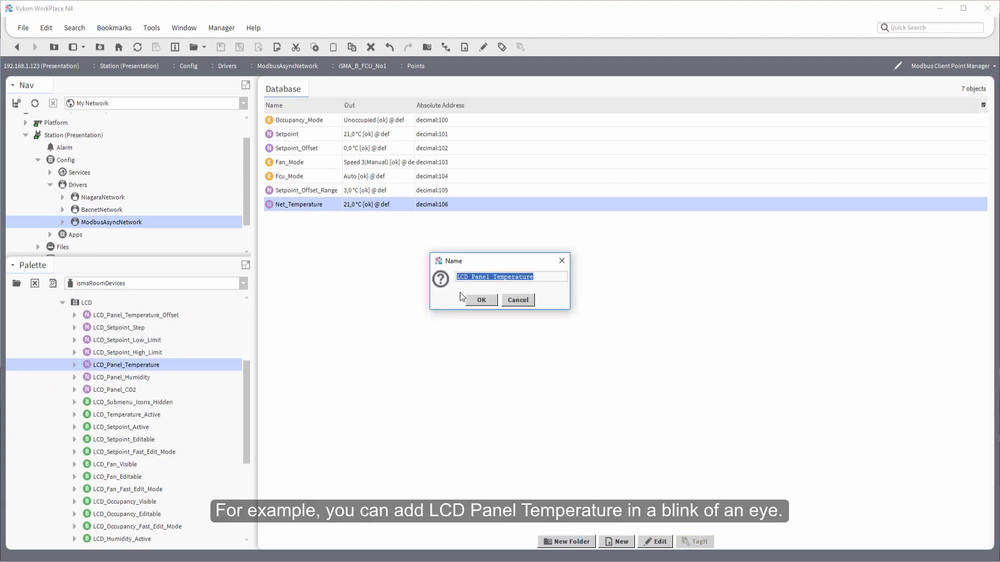
pyautogui.click(476, 302)
pyautogui.click(388, 221)
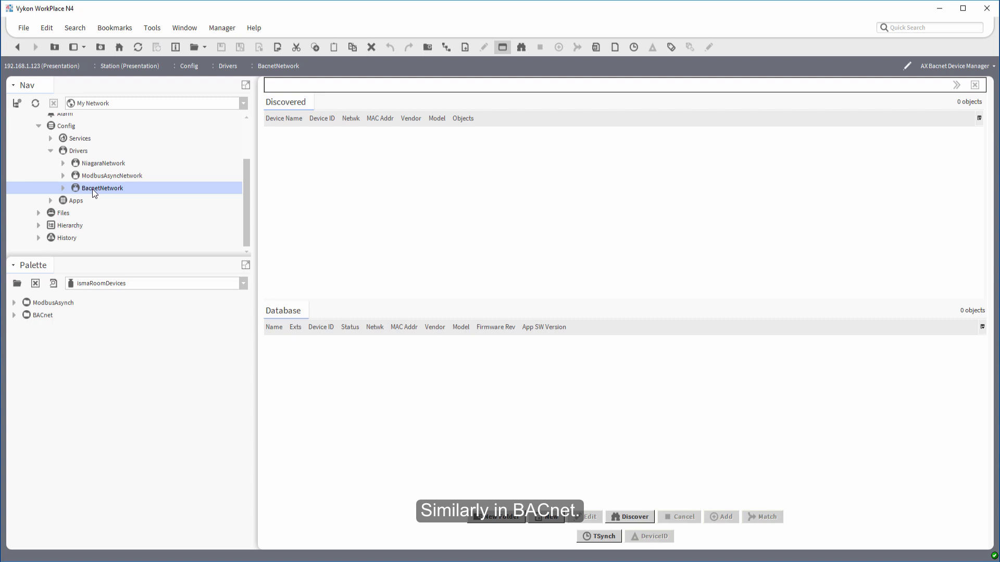
# Run BACnet device discovery with the default settings to find the iSMA-B-FCU
pyautogui.click(636, 517)
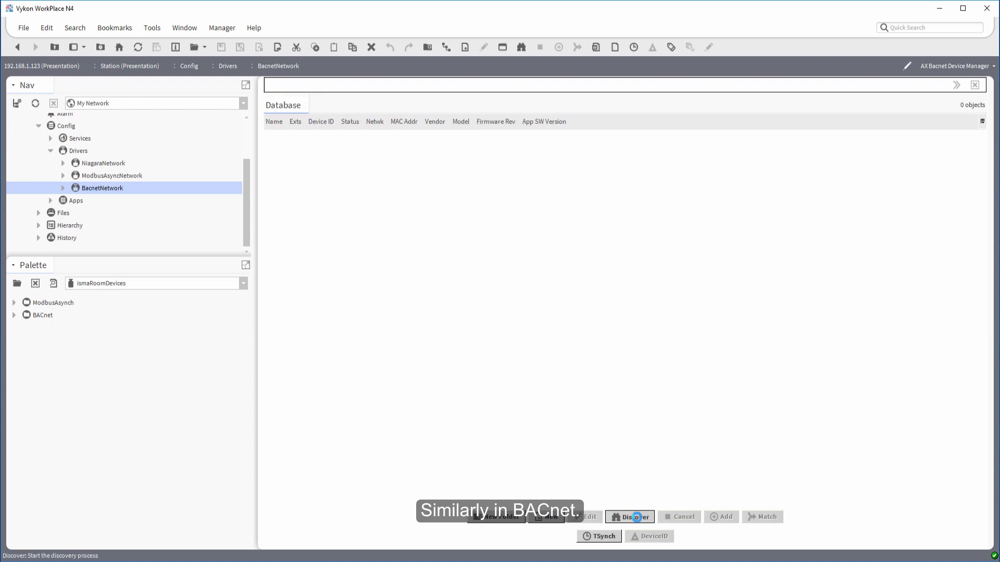
pyautogui.click(476, 329)
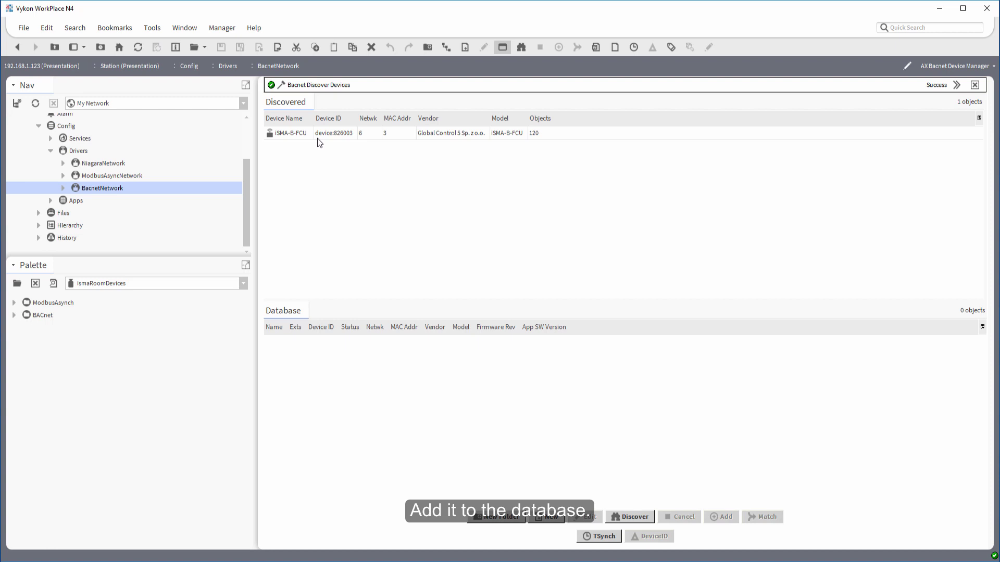
# Add the discovered ISMA-B-FCU to the database and expand it under BacnetNetwork in the Nav tree
pyautogui.moveTo(318, 137); pyautogui.dragTo(352, 340)
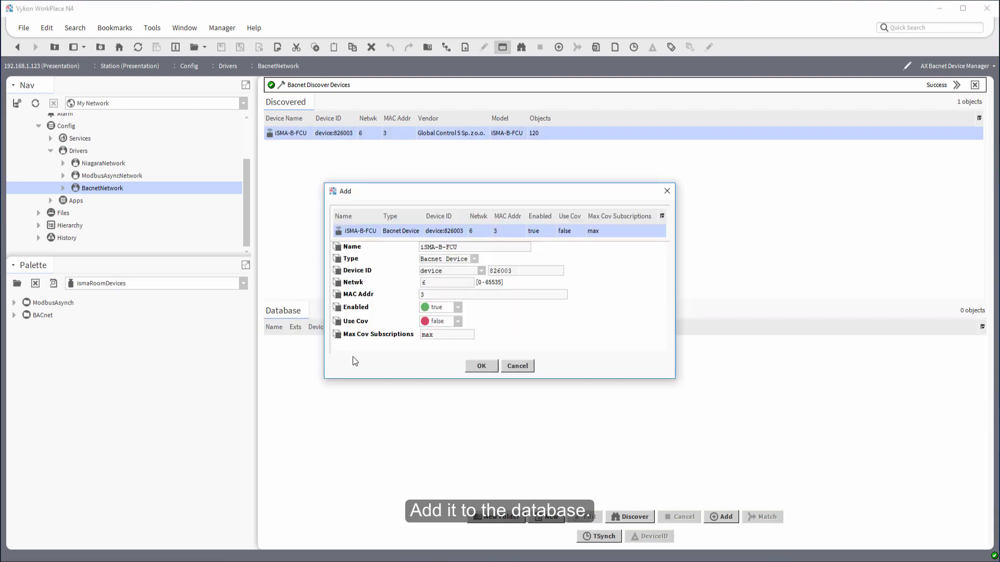
pyautogui.click(476, 365)
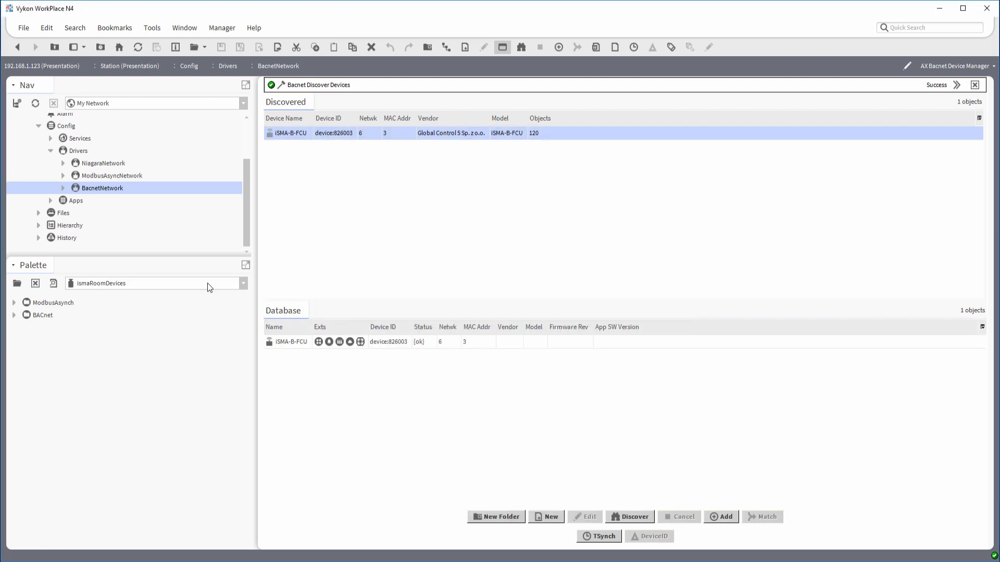
pyautogui.doubleClick(74, 189)
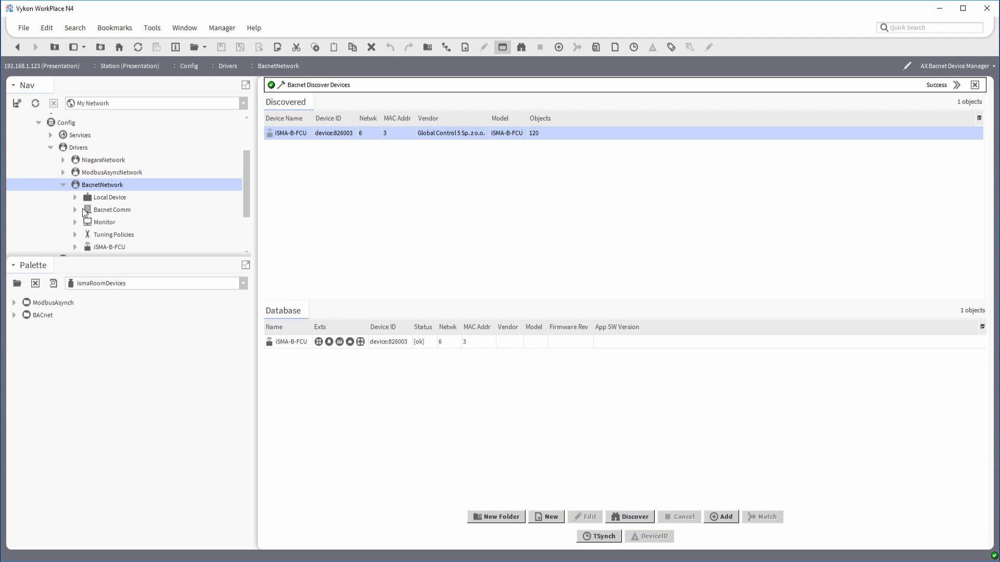
pyautogui.scroll(-1, 79, 233)
pyautogui.click(74, 210)
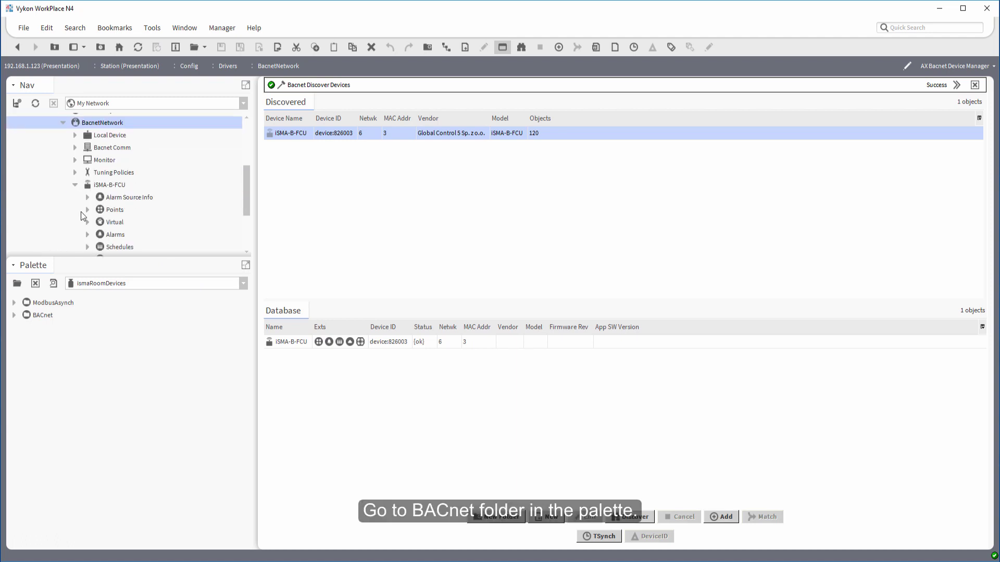
# Drag BACnet FCU_Fully_Loaded Main points, Occupancy_Mode to FCU_Test_Mode, into the ISMA-B-FCU Bacnet Point Manager
pyautogui.click(111, 173)
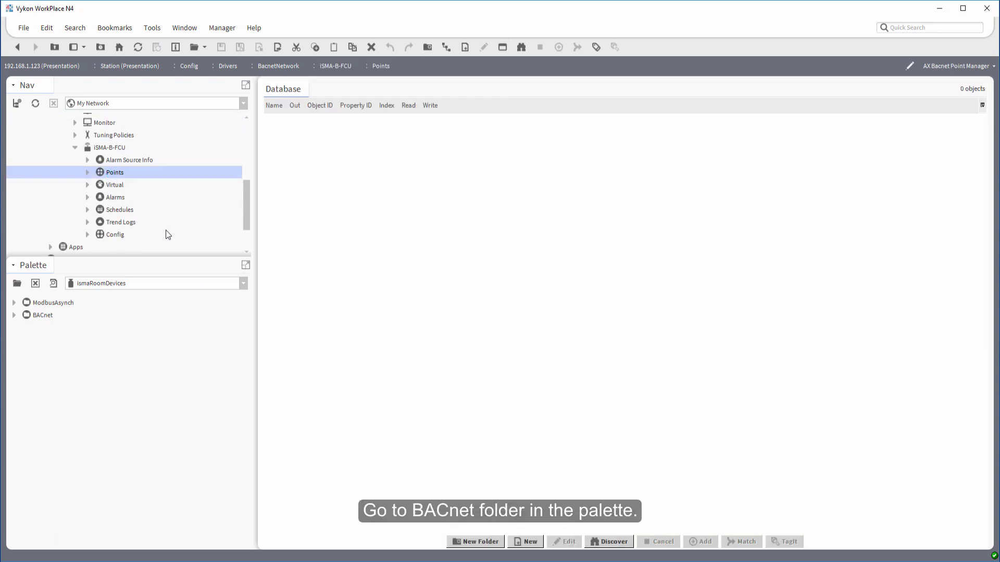
pyautogui.click(14, 315)
pyautogui.click(26, 328)
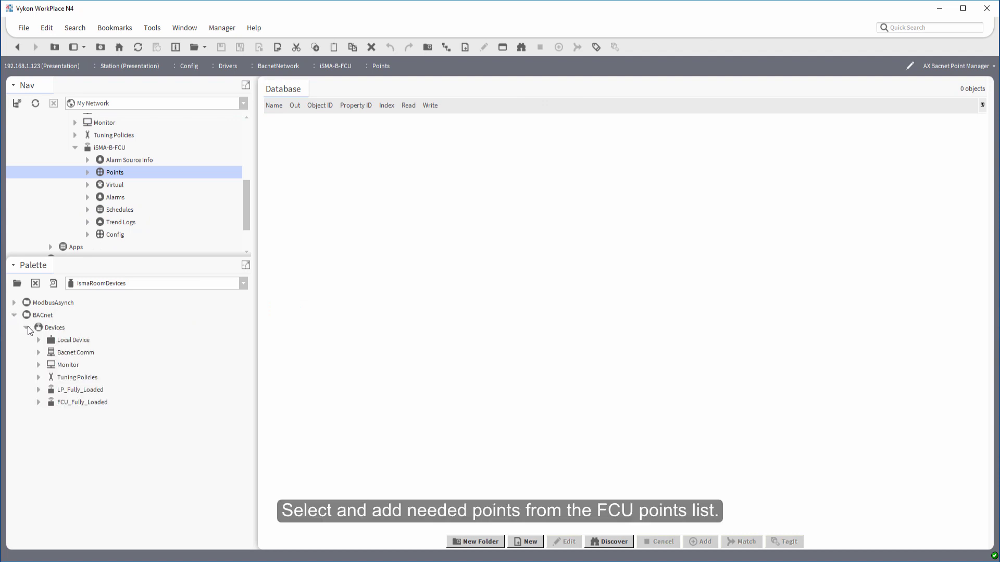
pyautogui.click(74, 391)
pyautogui.click(87, 404)
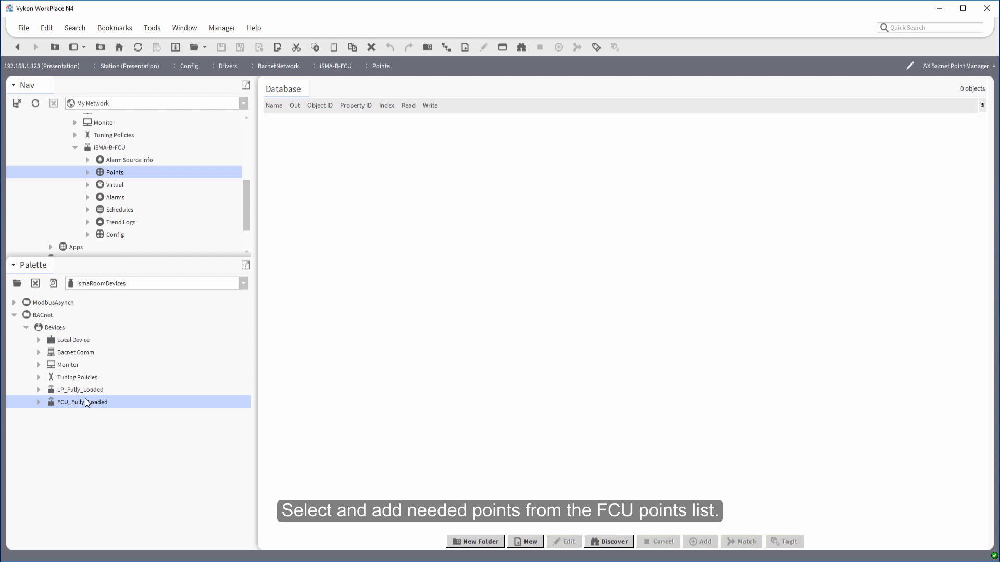
pyautogui.click(38, 402)
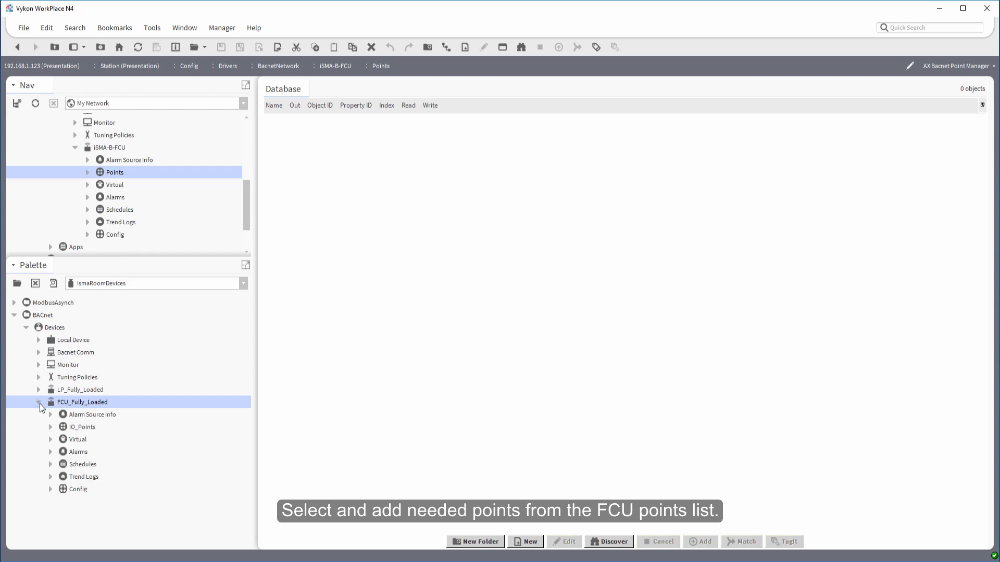
pyautogui.click(51, 428)
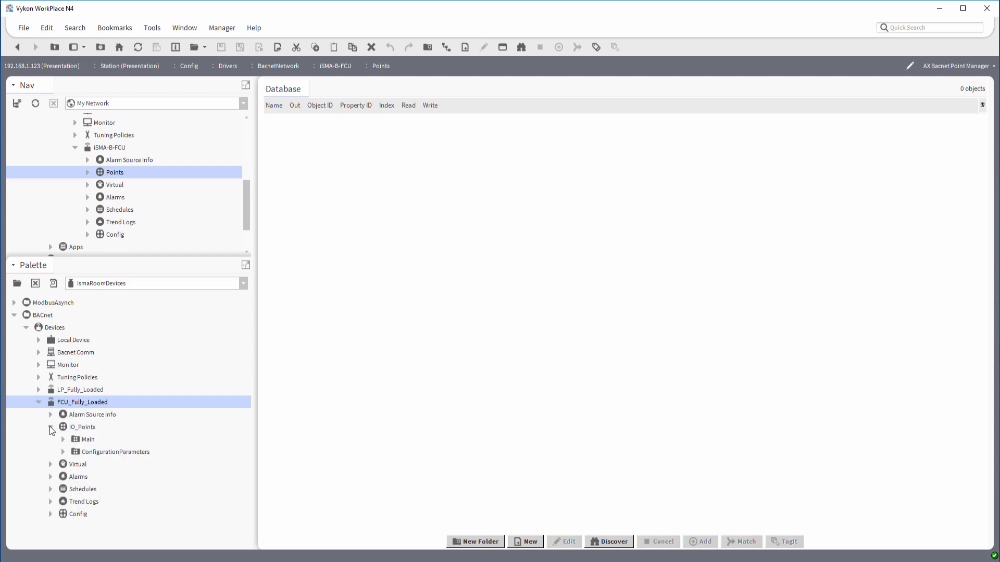
pyautogui.click(64, 438)
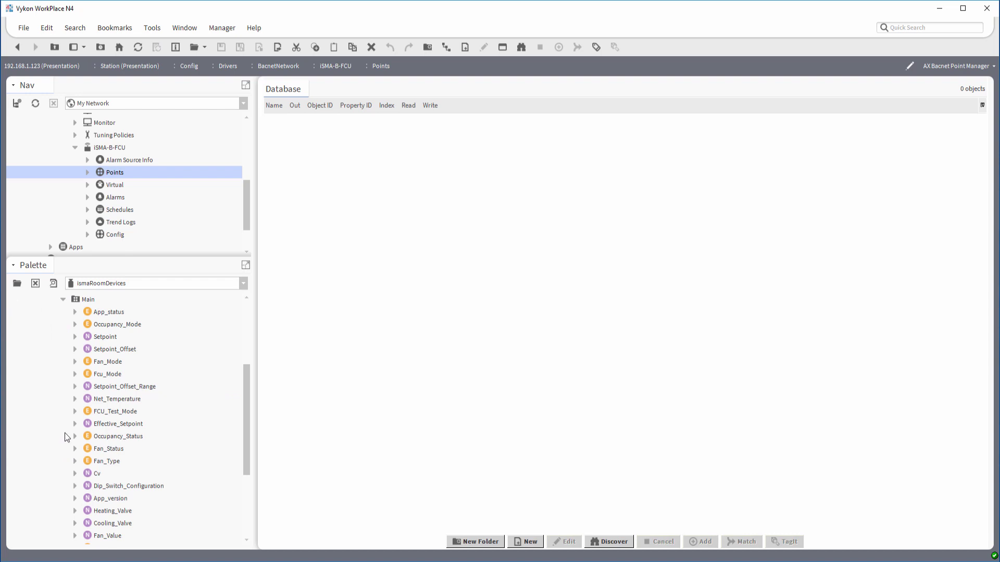
pyautogui.click(111, 324)
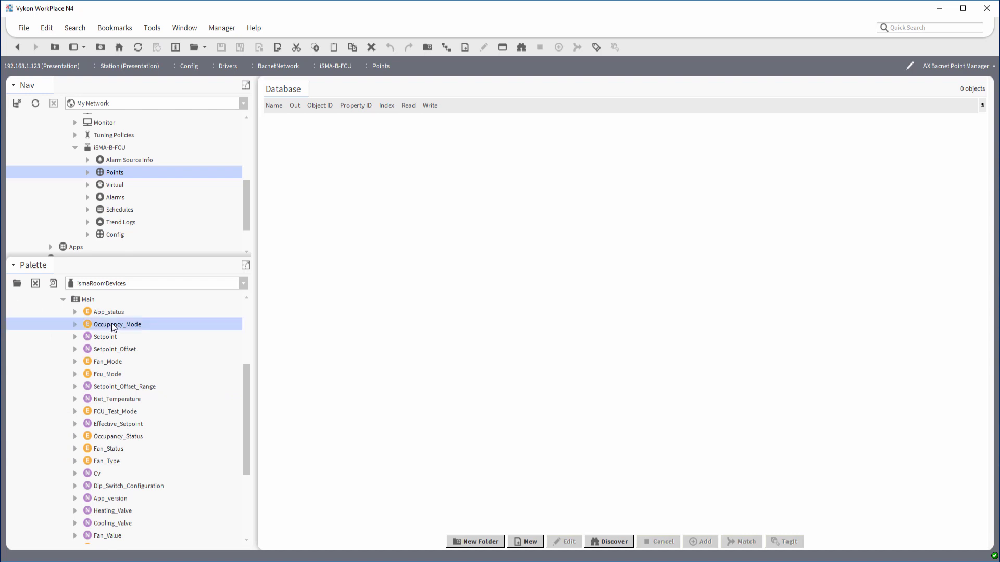
pyautogui.keyDown('shift'); pyautogui.click(121, 415); pyautogui.keyUp('shift')
pyautogui.moveTo(105, 348); pyautogui.dragTo(334, 299)
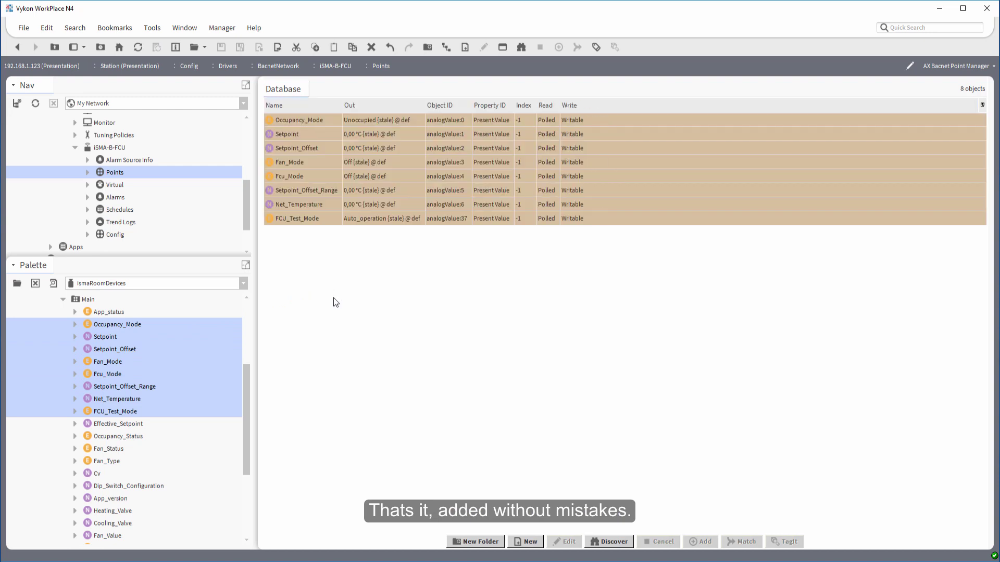
pyautogui.click(378, 193)
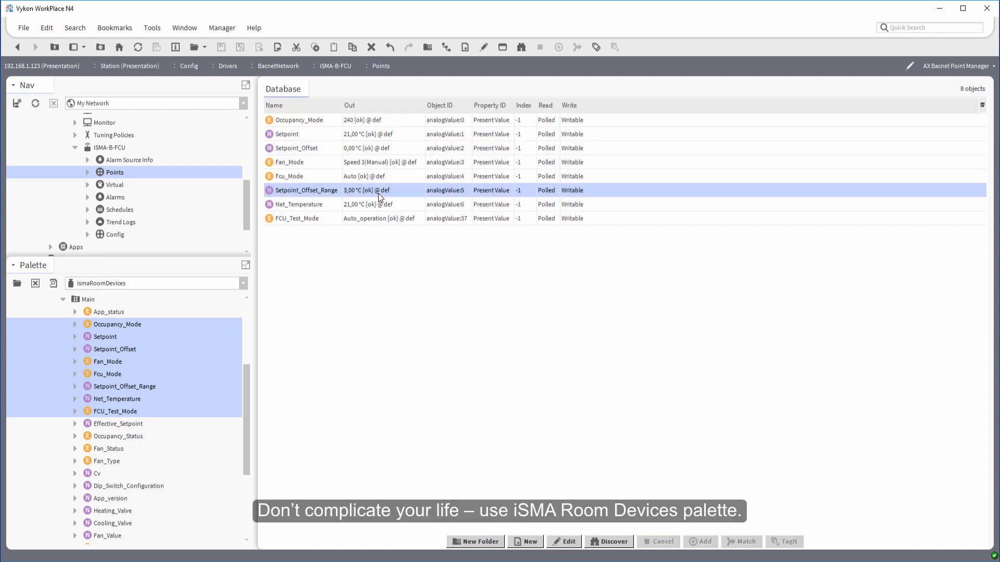
pyautogui.click(377, 133)
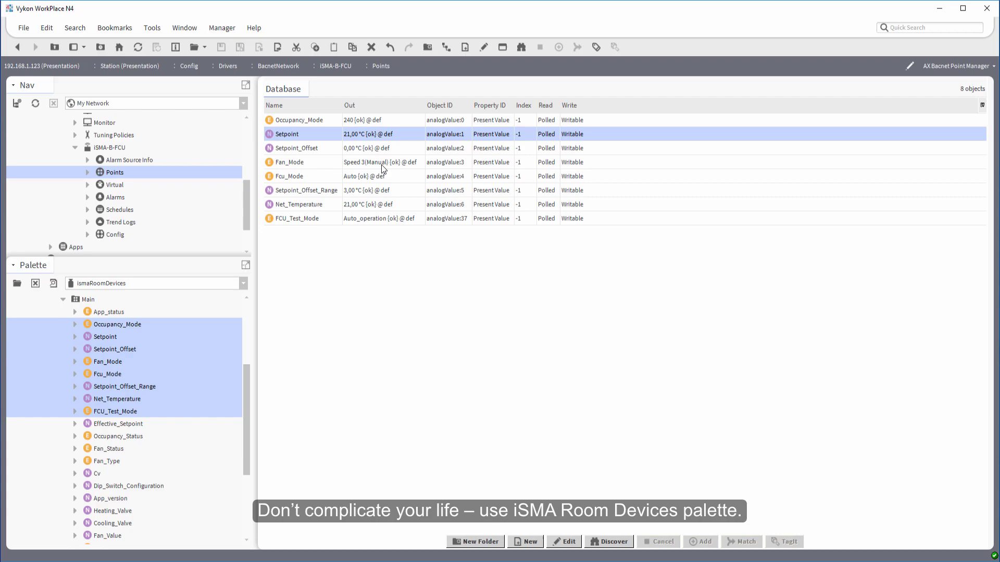